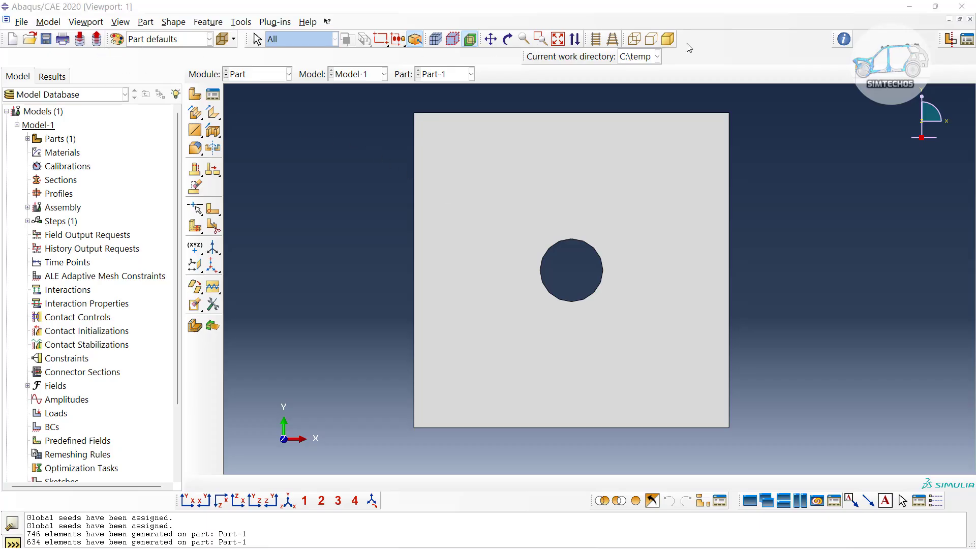
- Switch to the Mesh module and seed the part with a global size of 4
{"action": "left_click", "coordinate": [255, 74]}
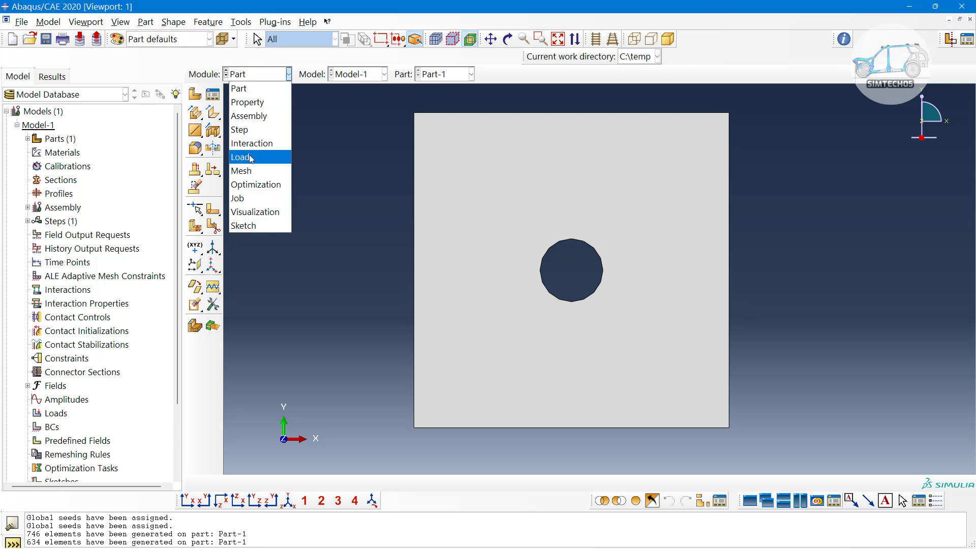
{"action": "left_click", "coordinate": [241, 171]}
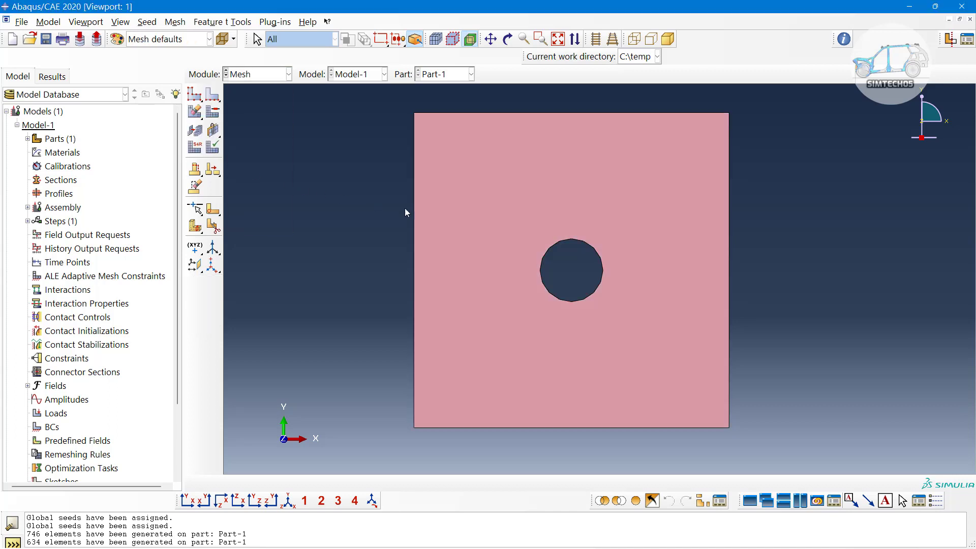
{"action": "right_click", "coordinate": [595, 263]}
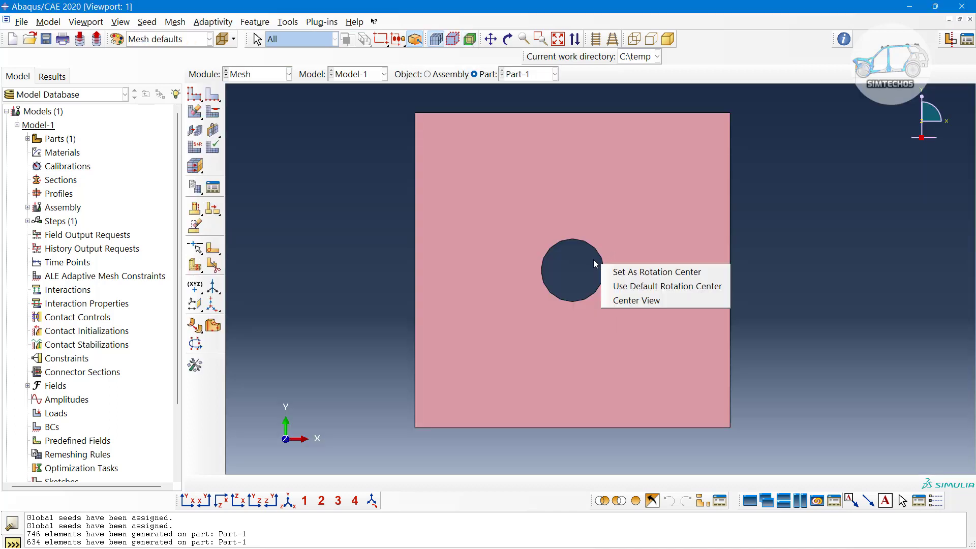
{"action": "left_click", "coordinate": [195, 94]}
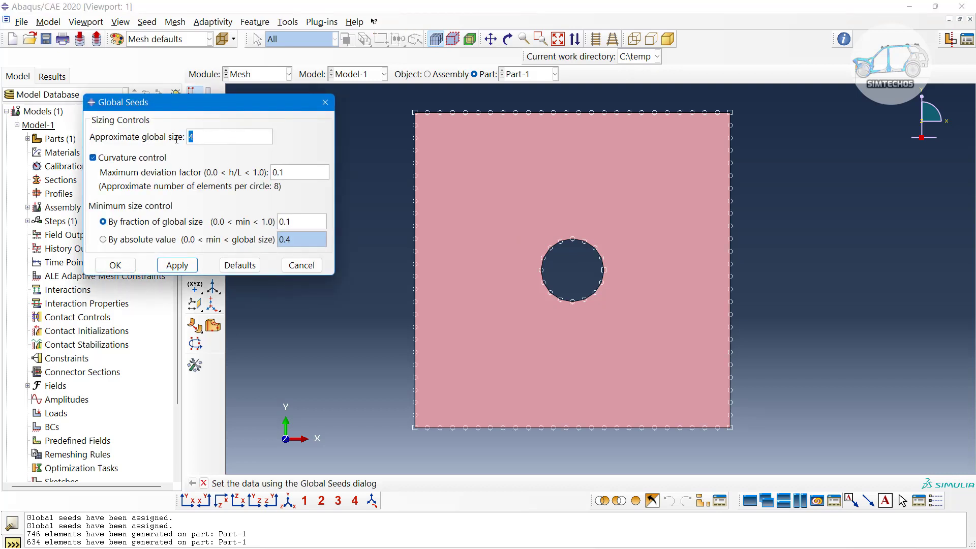
{"action": "left_click", "coordinate": [126, 265]}
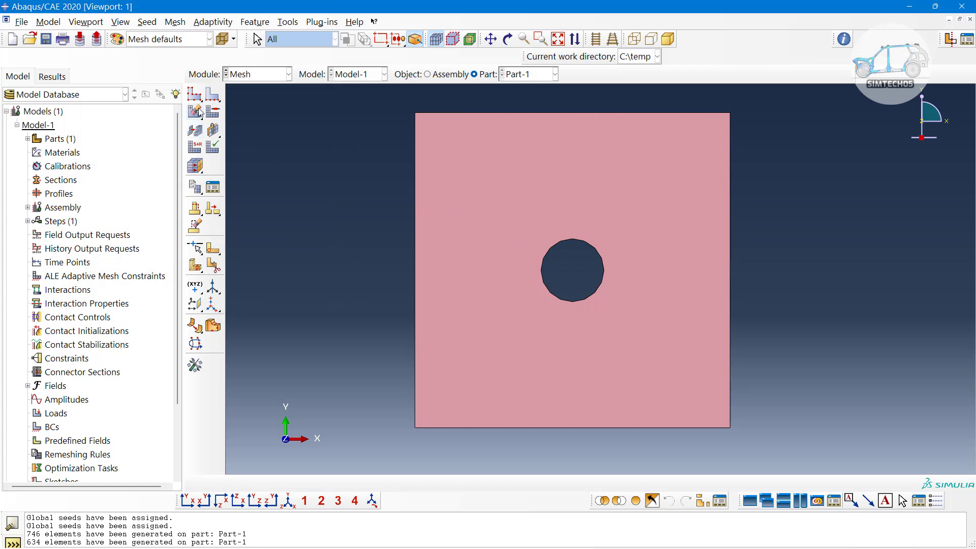
- Set the mesh controls to the advancing front algorithm with mapped meshing, then recheck them
{"action": "left_click", "coordinate": [213, 111]}
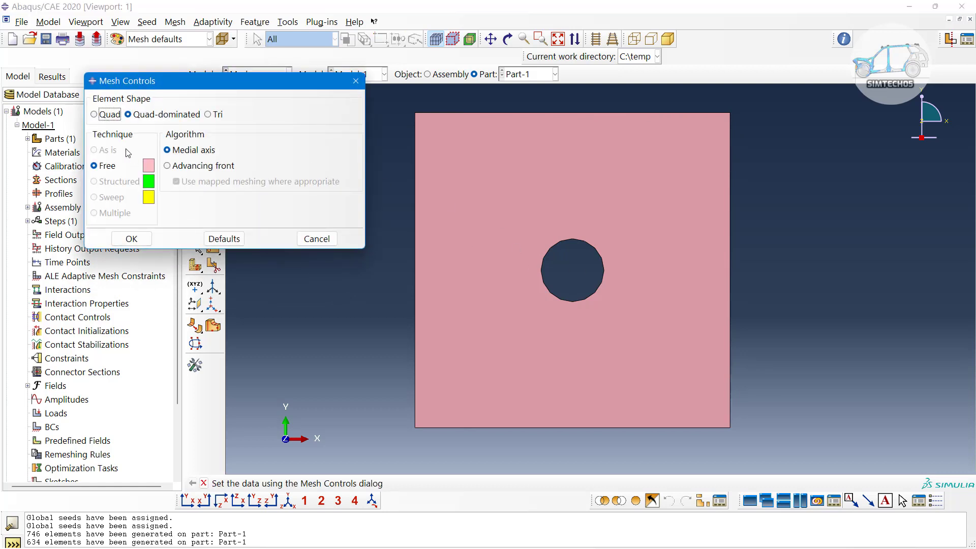
{"action": "left_click", "coordinate": [198, 166]}
{"action": "left_click", "coordinate": [131, 239]}
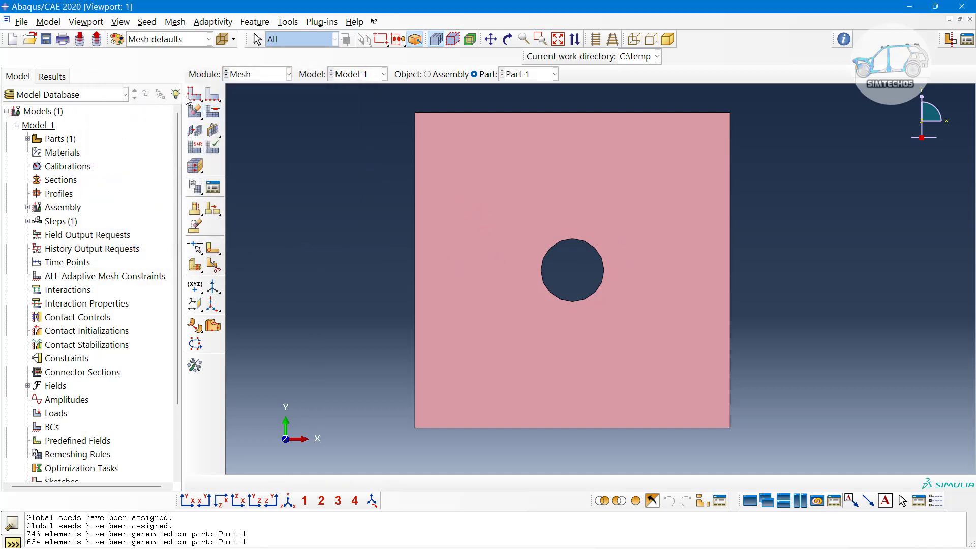
{"action": "left_click", "coordinate": [213, 112]}
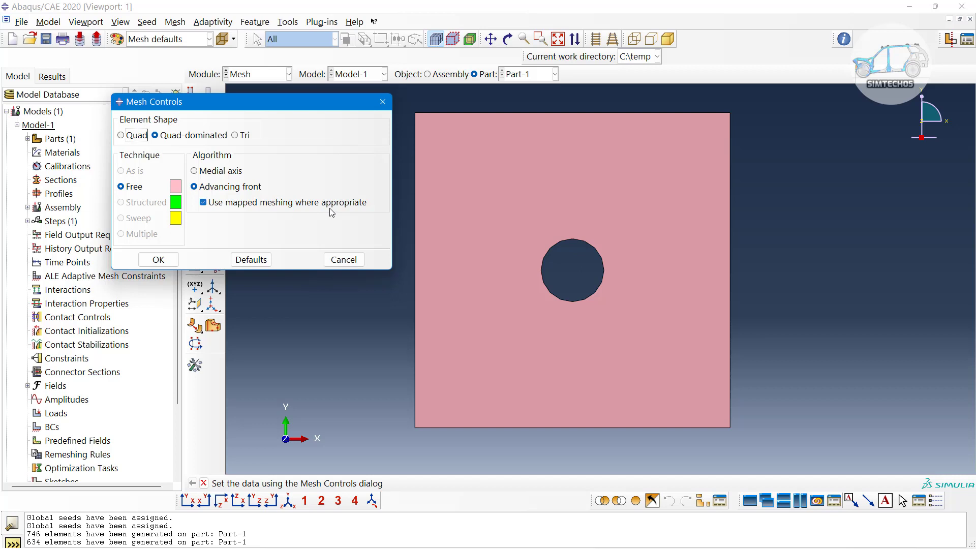
- Confirm the mesh controls and close the global seed settings unchanged
{"action": "left_click", "coordinate": [158, 259]}
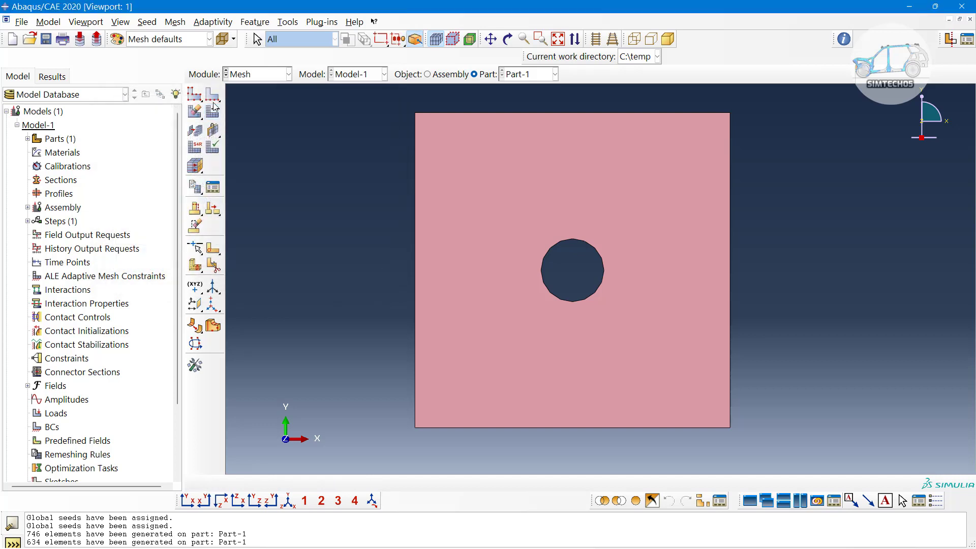
{"action": "left_click", "coordinate": [192, 94]}
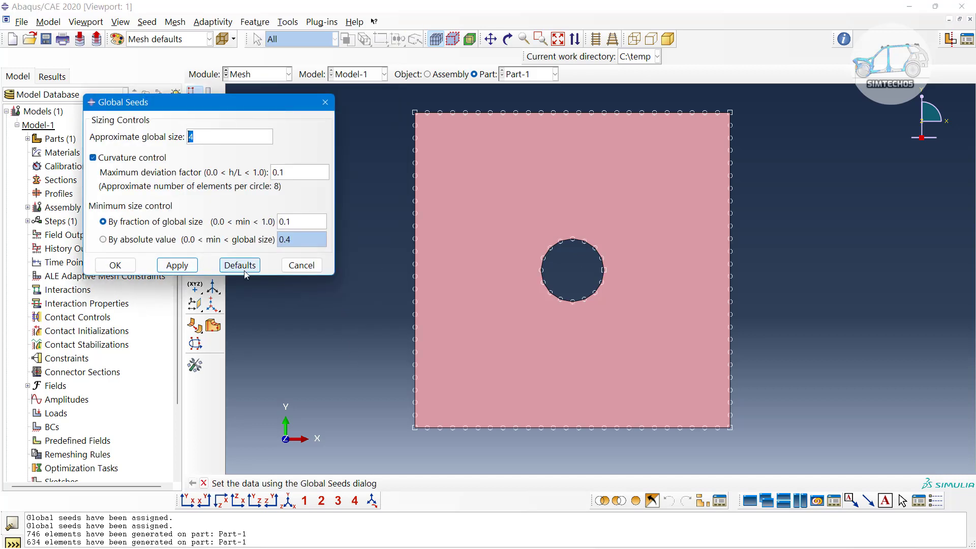
{"action": "left_click", "coordinate": [302, 265]}
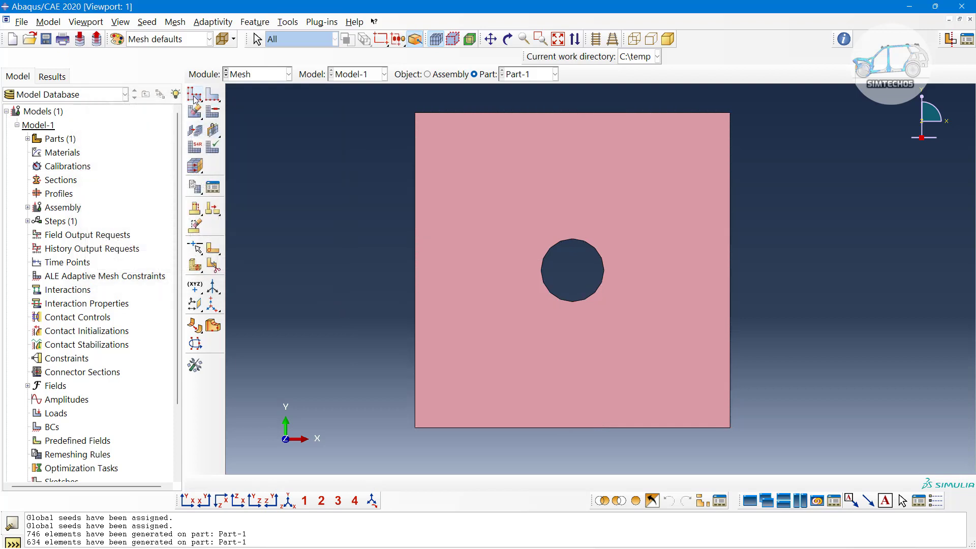
- Mesh the part into 746 quad-dominated elements and reopen the mesh controls
{"action": "left_click_drag", "start_coordinate": [196, 115], "coordinate": [211, 117]}
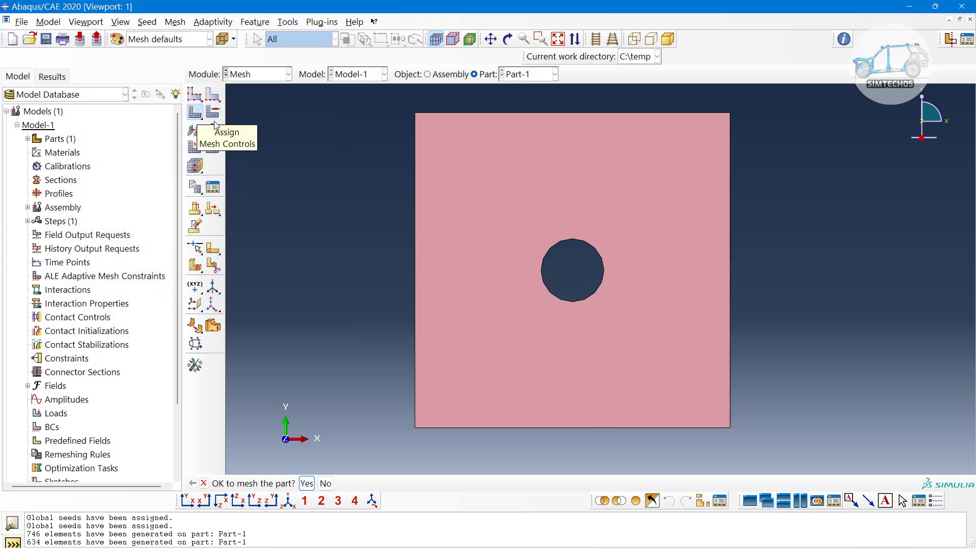
{"action": "left_click", "coordinate": [307, 483]}
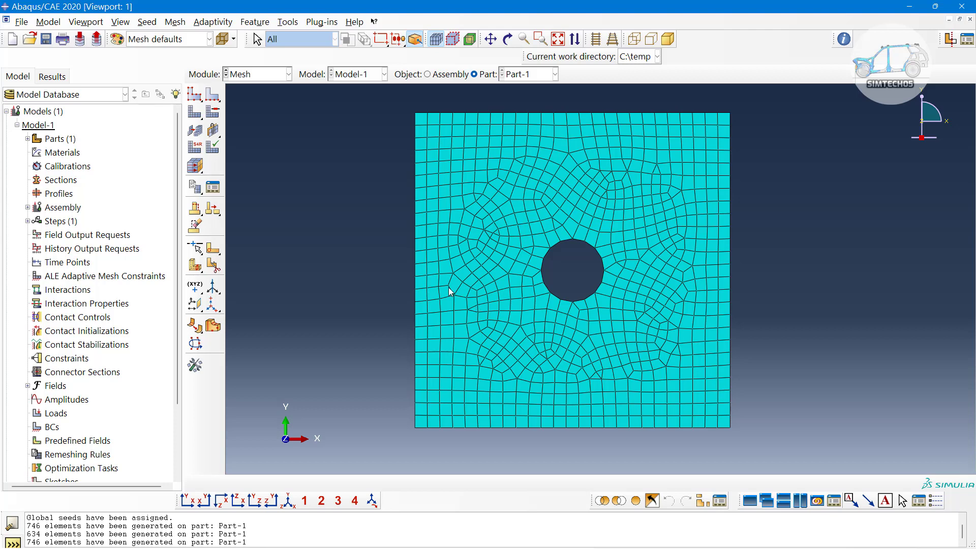
{"action": "left_click", "coordinate": [209, 112]}
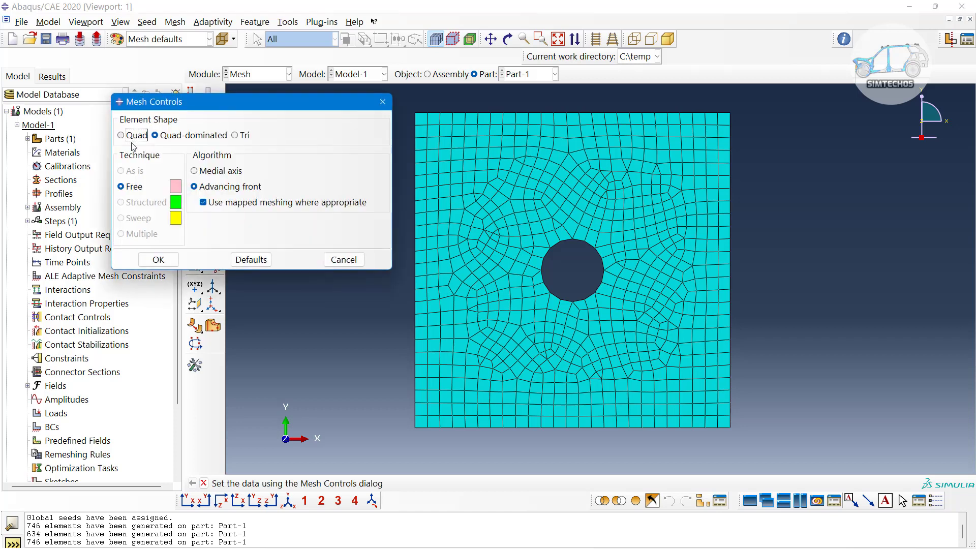
- Switch the algorithm to medial axis and remesh the plate into 634 elements
{"action": "left_click", "coordinate": [202, 175]}
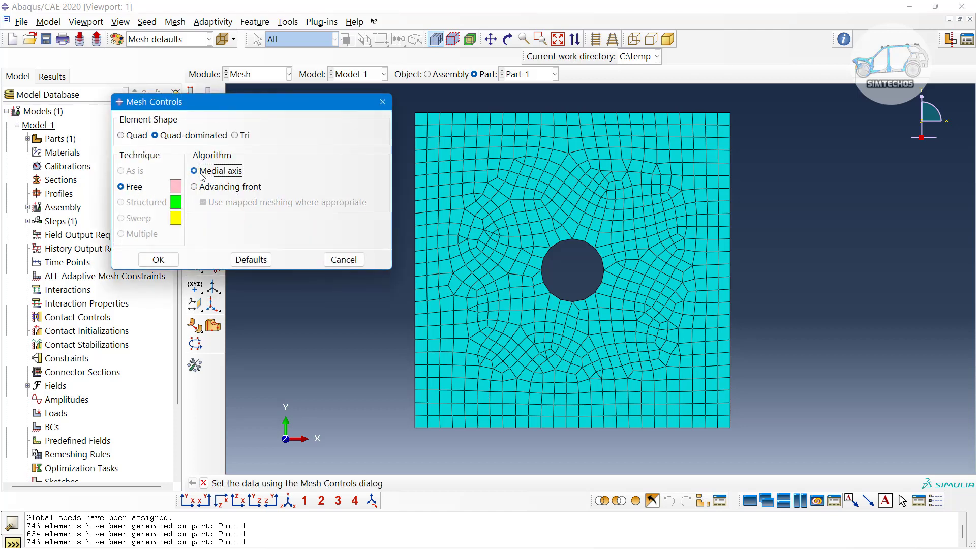
{"action": "left_click", "coordinate": [158, 259]}
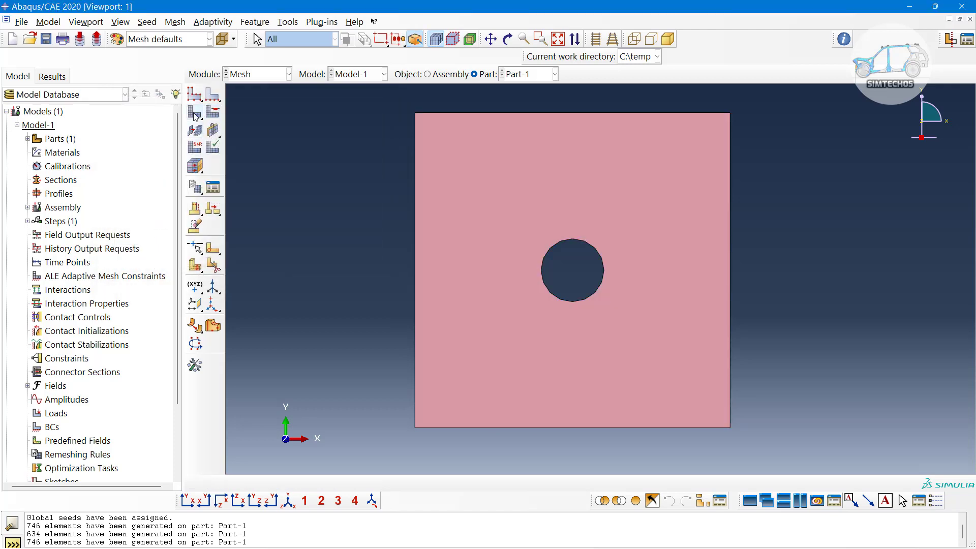
{"action": "left_click", "coordinate": [195, 110]}
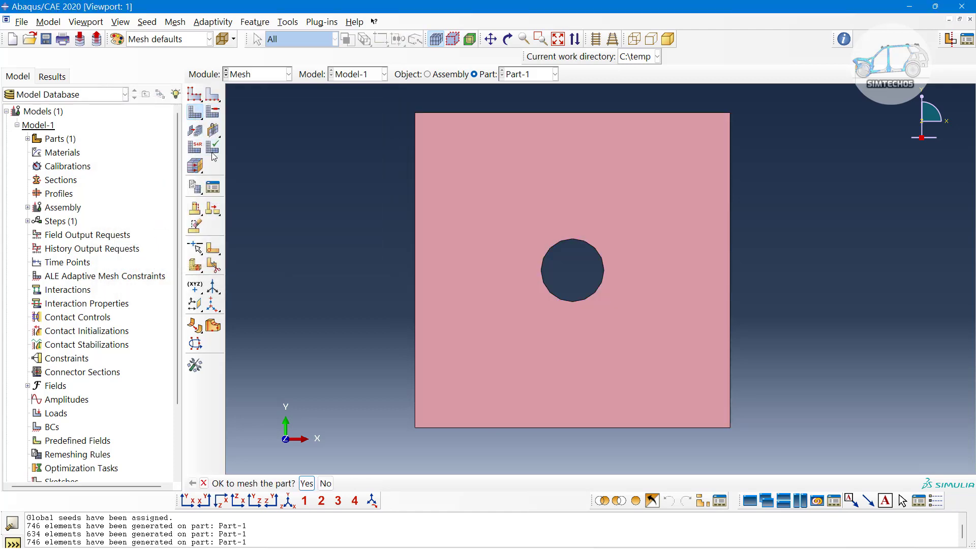
{"action": "left_click", "coordinate": [306, 483]}
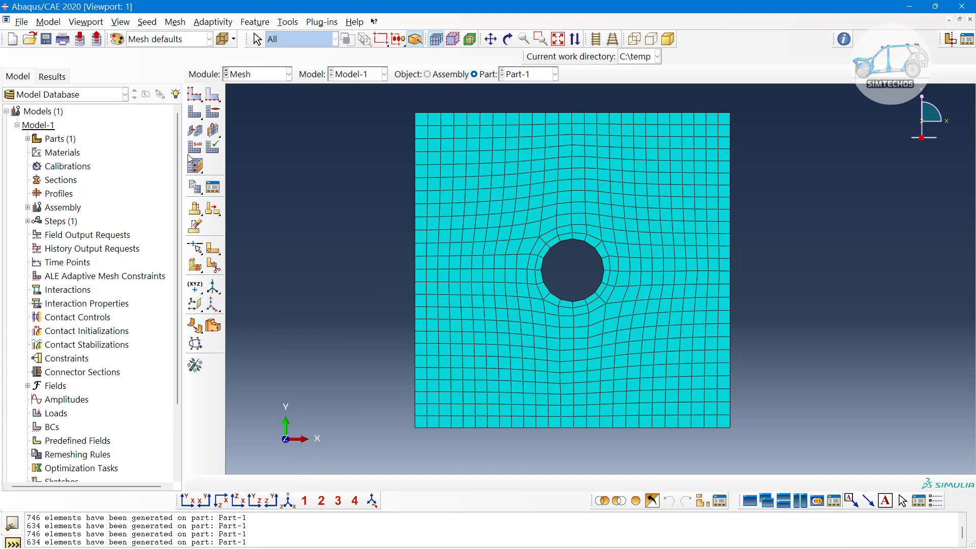
- Zoom in to inspect the quad rings around the central hole
{"action": "scroll", "coordinate": [566, 255], "scroll_direction": "up", "scroll_amount": 3}
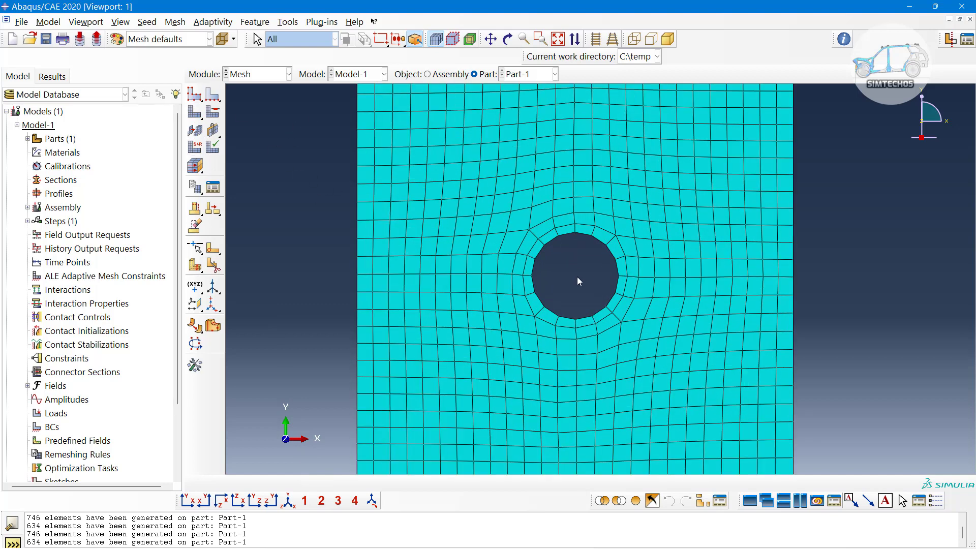
{"action": "right_click", "coordinate": [577, 276]}
{"action": "left_click", "coordinate": [584, 282]}
{"action": "scroll", "coordinate": [584, 282], "scroll_direction": "down", "scroll_amount": 2}
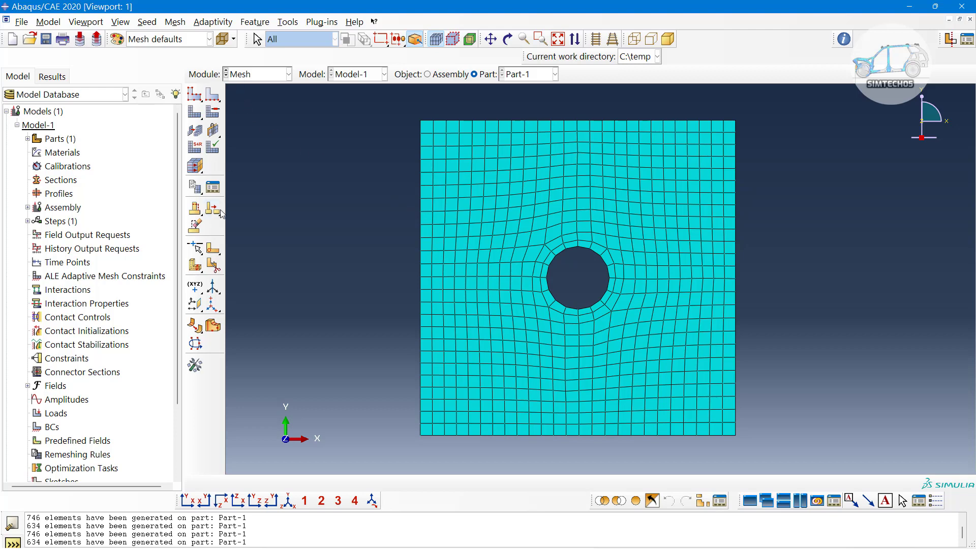
- Begin a sketch partition of the plate face, deleting the mesh and orienting on the right edge
{"action": "left_click", "coordinate": [216, 265]}
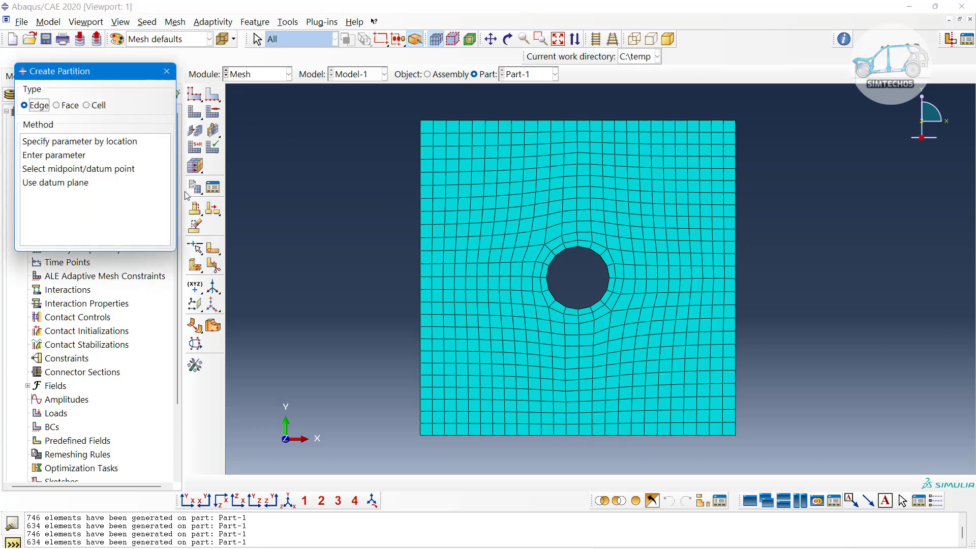
{"action": "left_click", "coordinate": [58, 107]}
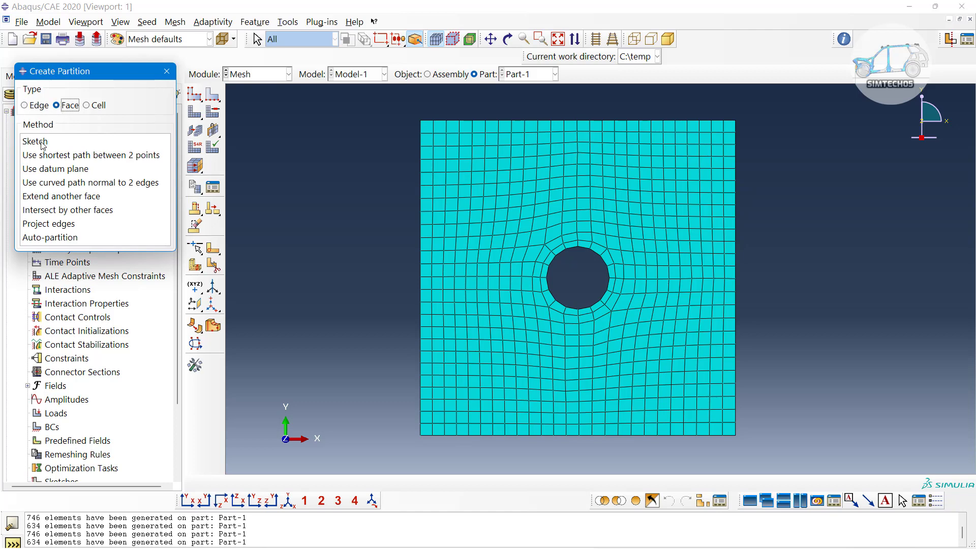
{"action": "left_click", "coordinate": [43, 142]}
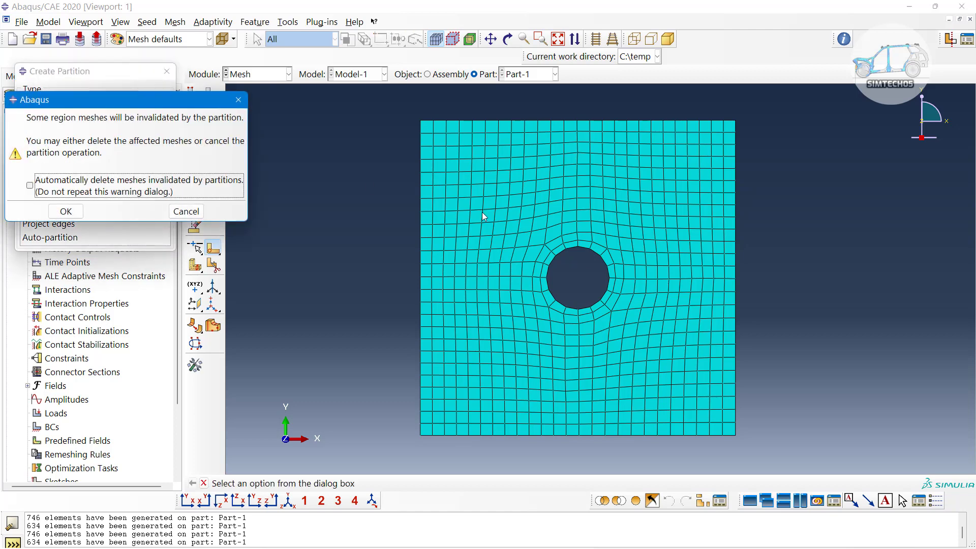
{"action": "left_click", "coordinate": [30, 185]}
{"action": "left_click", "coordinate": [65, 211]}
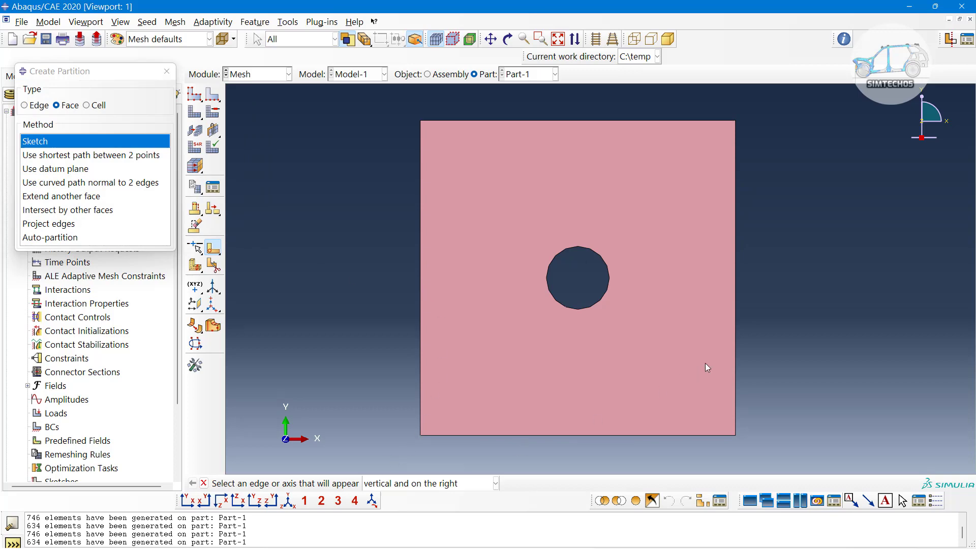
{"action": "left_click", "coordinate": [735, 328]}
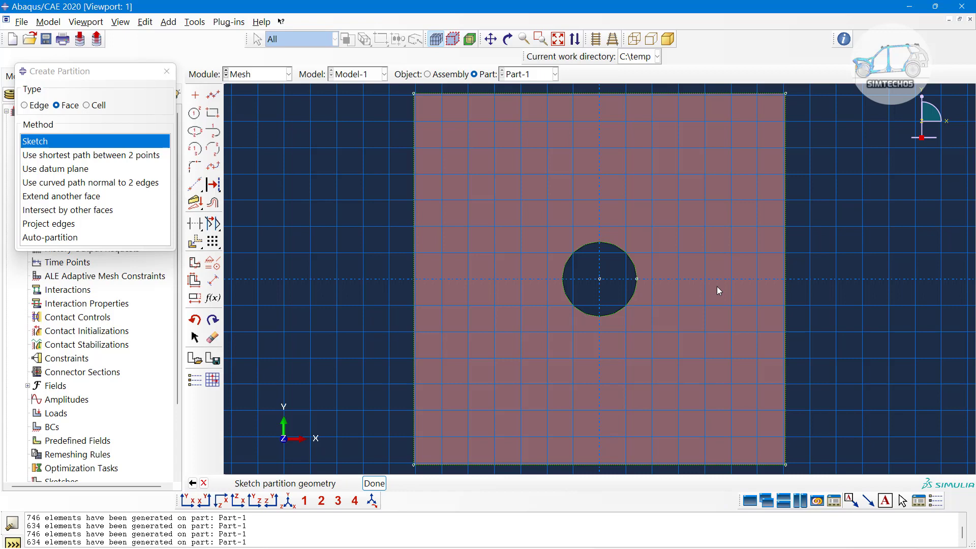
- Sketch horizontal and vertical partition lines through the hole centre
{"action": "scroll", "coordinate": [639, 264], "scroll_direction": "down", "scroll_amount": 2}
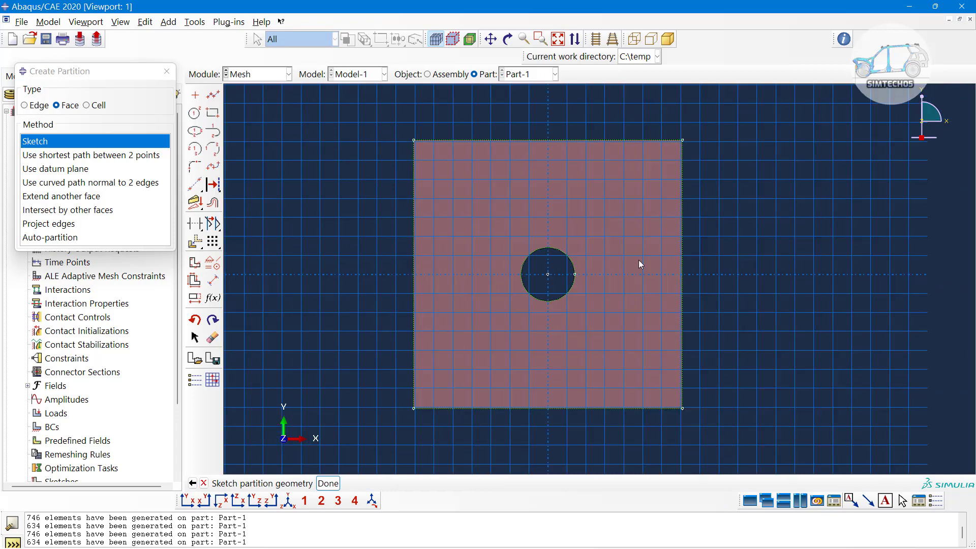
{"action": "scroll", "coordinate": [406, 240], "scroll_direction": "up", "scroll_amount": 1}
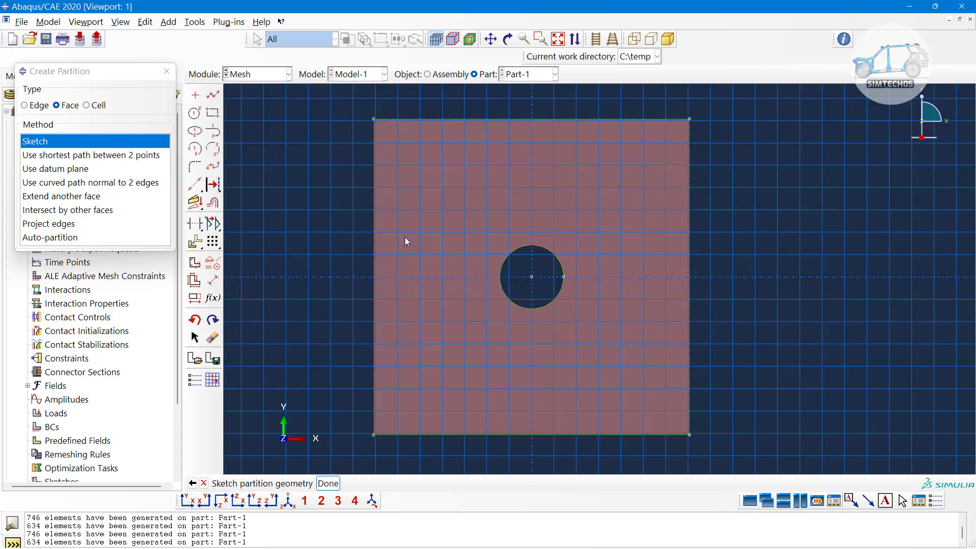
{"action": "left_click", "coordinate": [213, 94]}
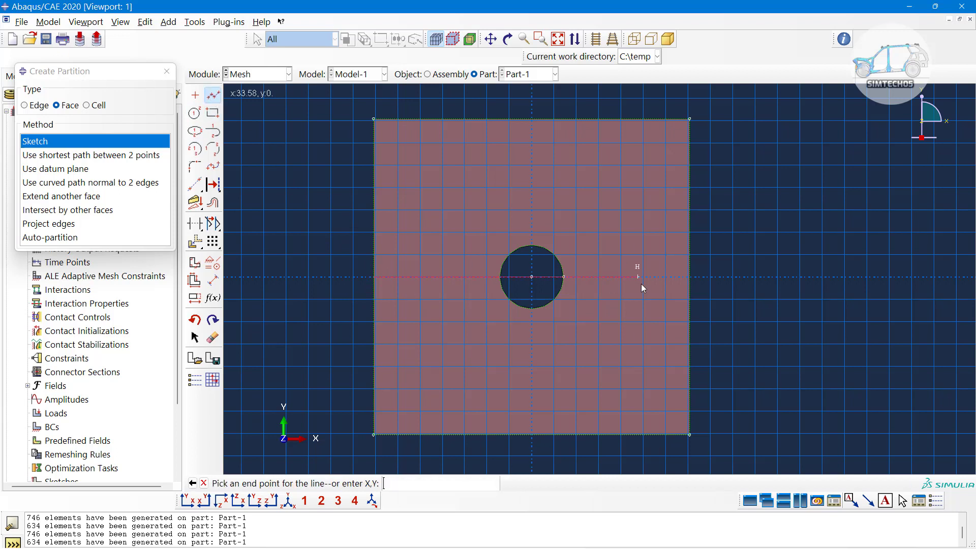
{"action": "left_click", "coordinate": [689, 278]}
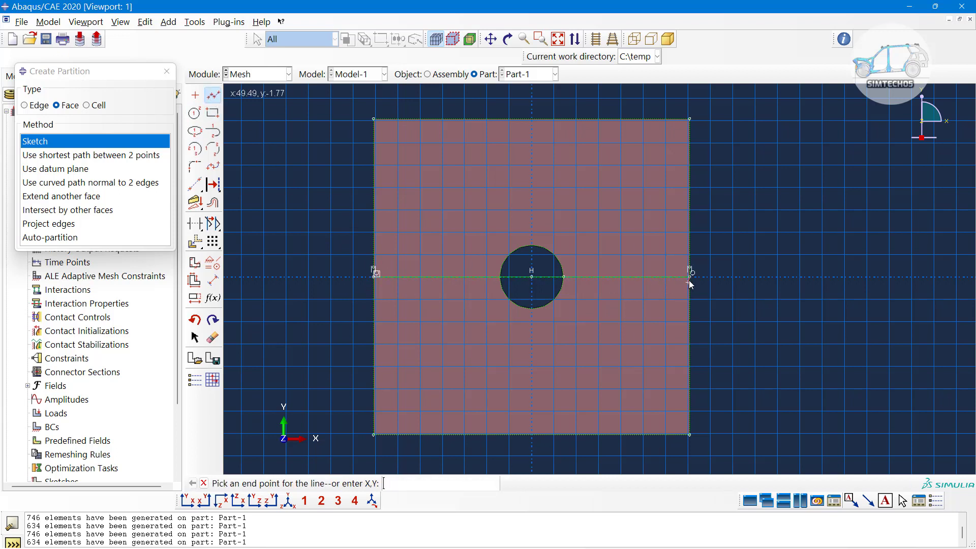
{"action": "left_click", "coordinate": [529, 120]}
{"action": "left_click", "coordinate": [531, 435]}
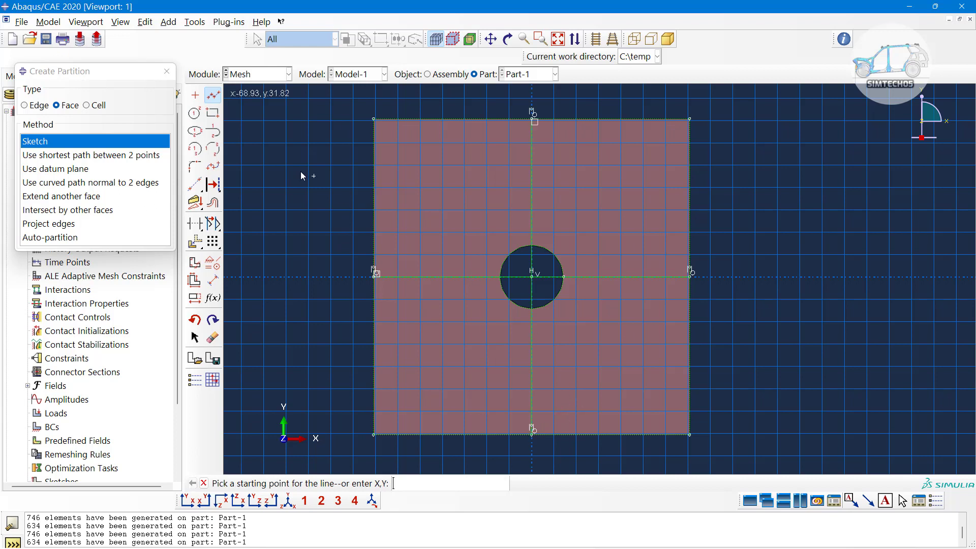
- Draw a circle concentric with the hole, just outside it, and finish the partition
{"action": "left_click", "coordinate": [195, 113]}
{"action": "scroll", "coordinate": [514, 272], "scroll_direction": "up", "scroll_amount": 2}
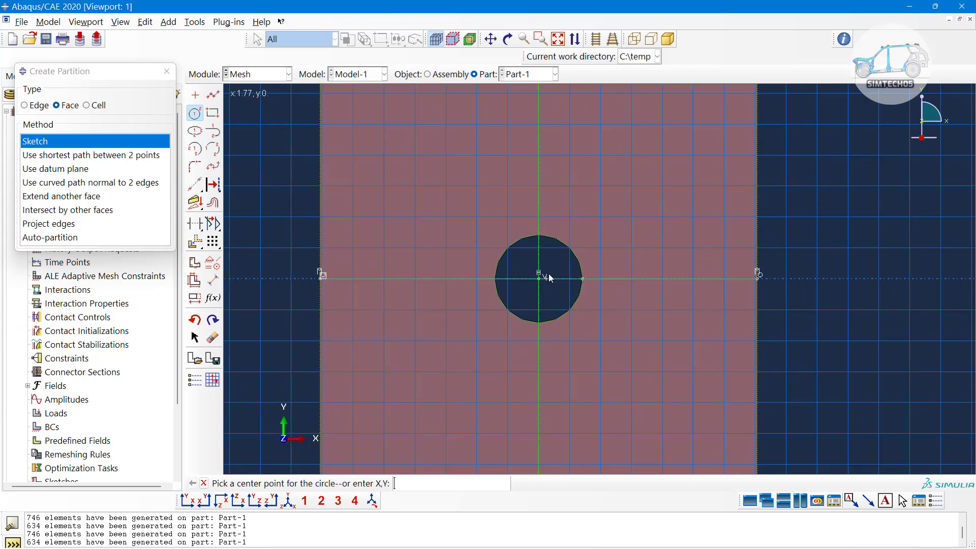
{"action": "left_click", "coordinate": [538, 277]}
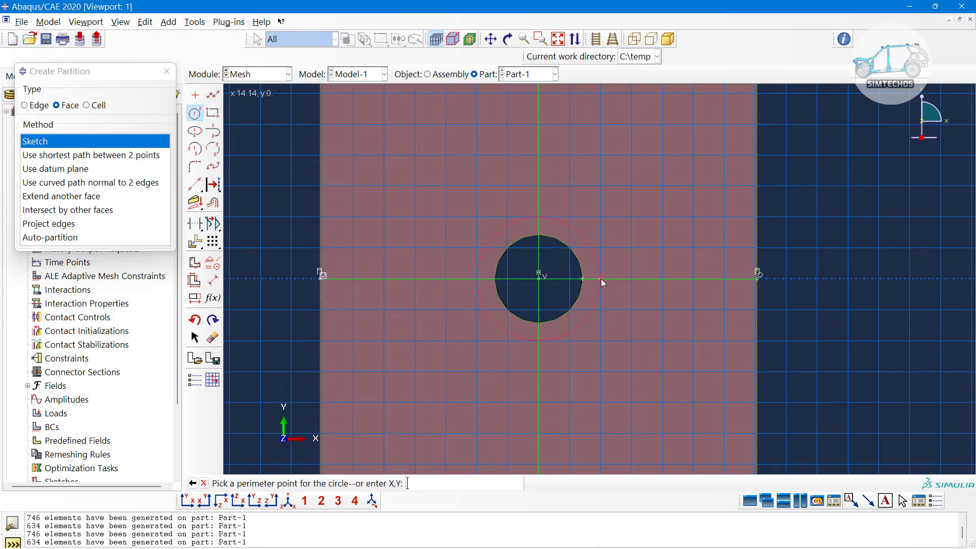
{"action": "left_click", "coordinate": [602, 281]}
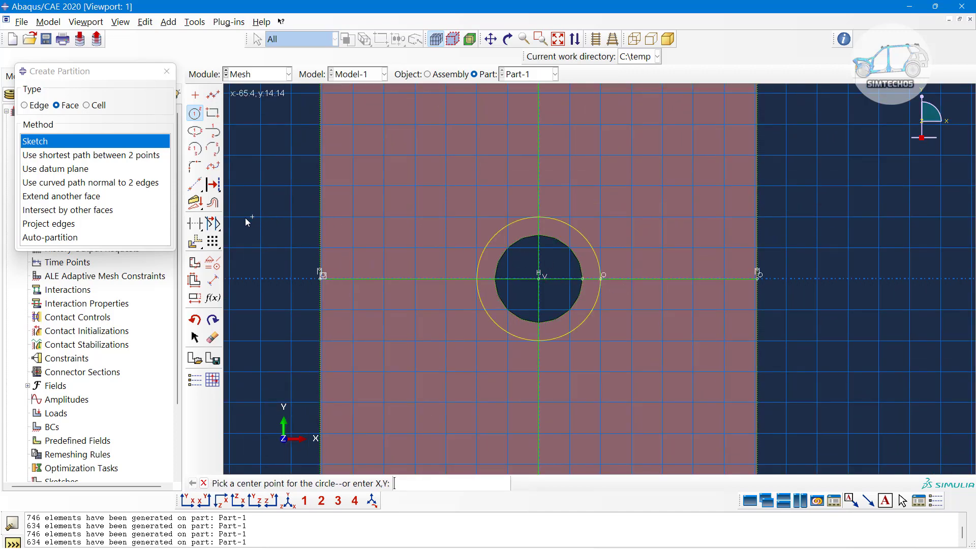
{"action": "middle_click", "coordinate": [223, 259]}
{"action": "middle_click", "coordinate": [224, 259]}
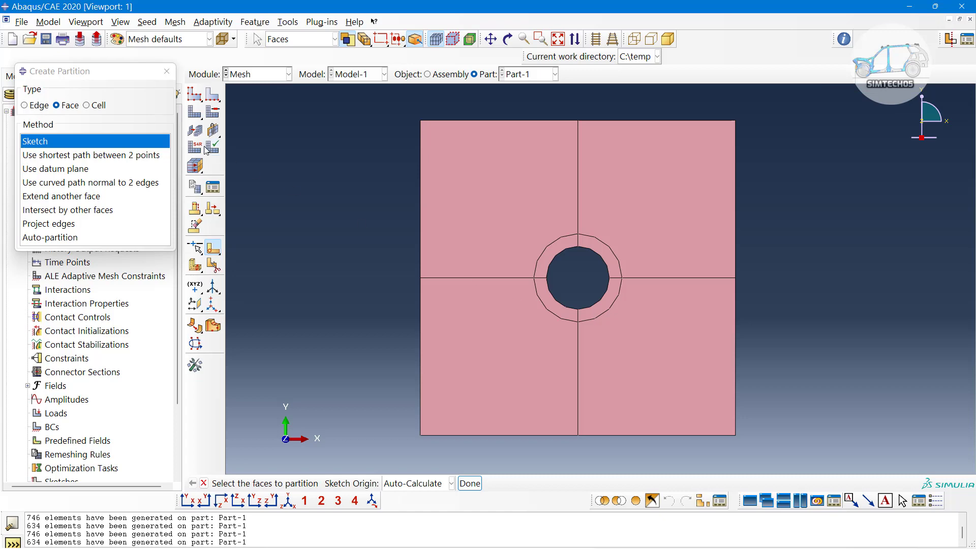
- Assign Quad element shape with the Structured technique to every face of the plate
{"action": "left_click", "coordinate": [213, 111]}
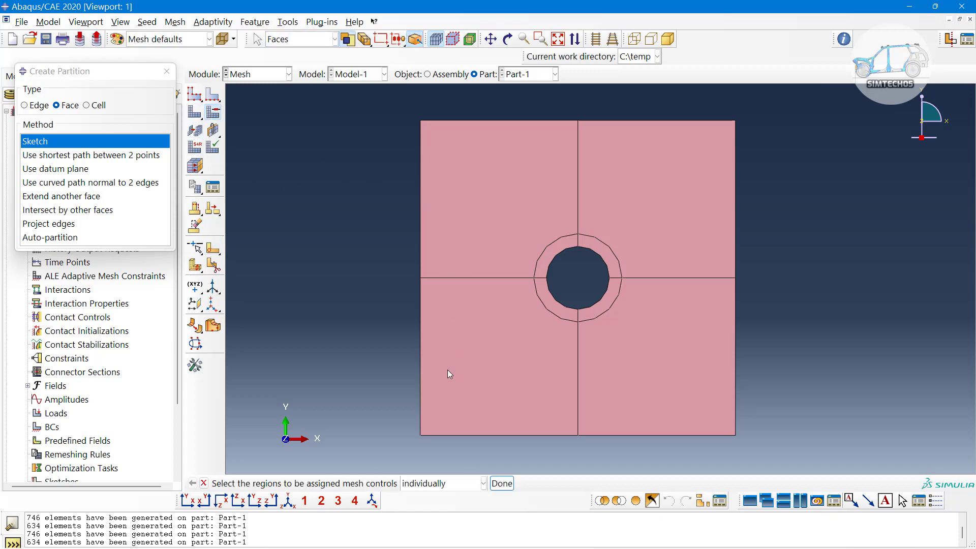
{"action": "left_click_drag", "start_coordinate": [427, 219], "coordinate": [820, 386]}
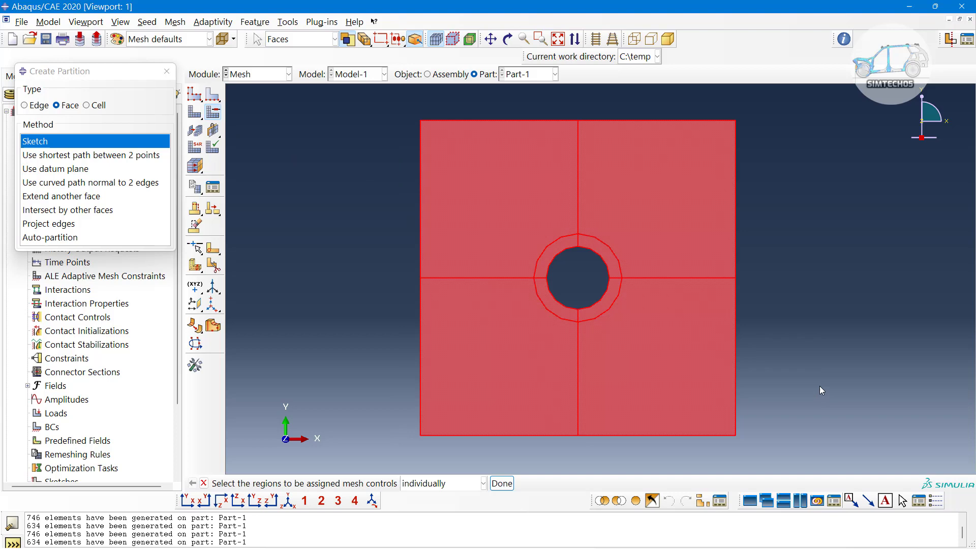
{"action": "middle_click", "coordinate": [734, 324]}
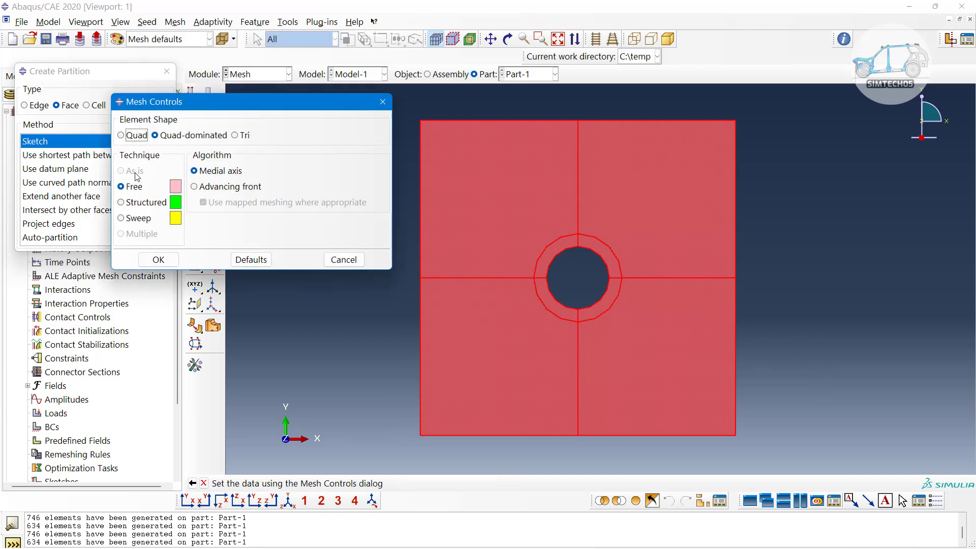
{"action": "left_click", "coordinate": [135, 135]}
{"action": "left_click", "coordinate": [137, 205]}
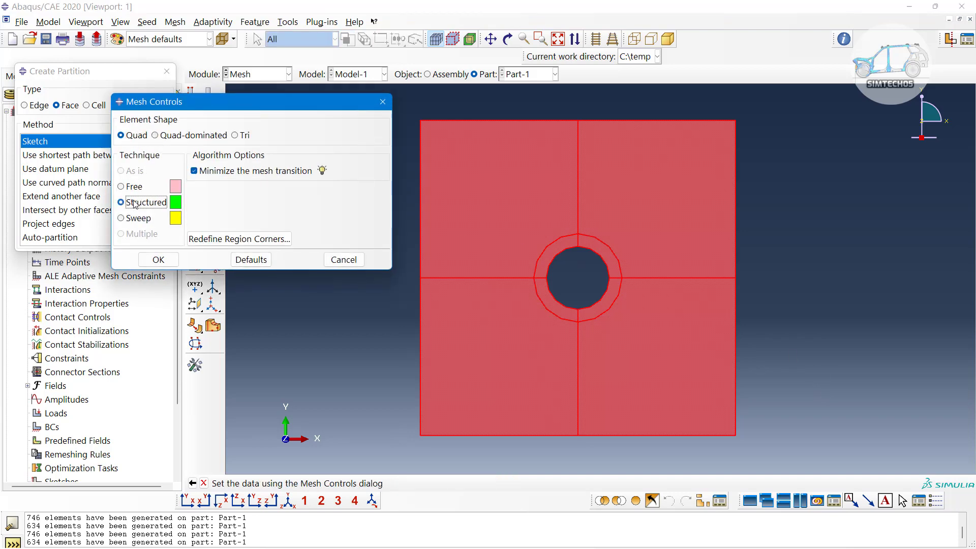
{"action": "left_click", "coordinate": [165, 136]}
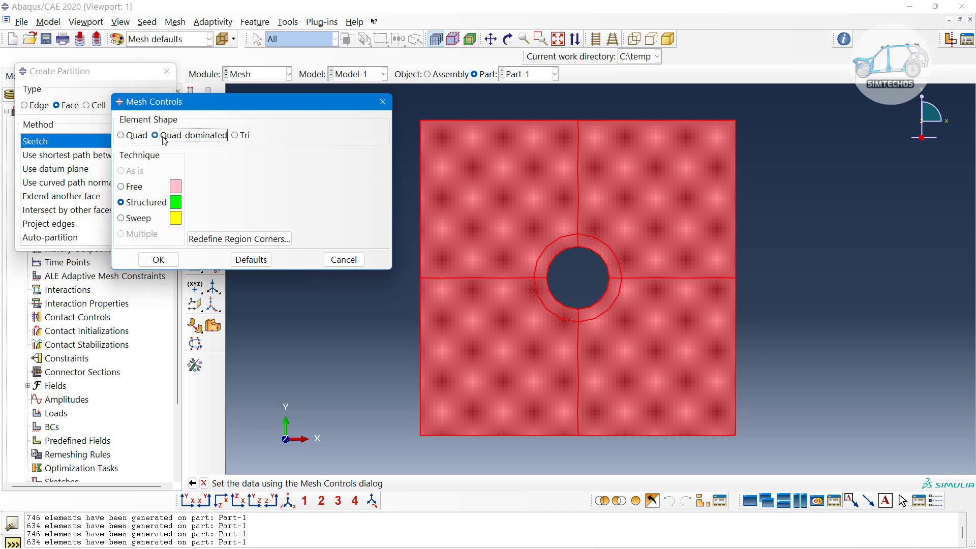
{"action": "left_click", "coordinate": [141, 136]}
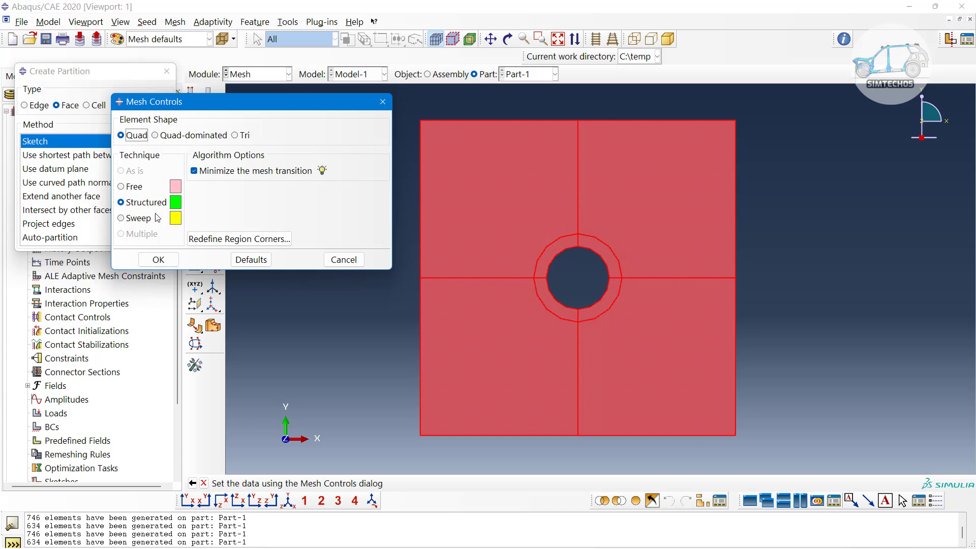
{"action": "left_click", "coordinate": [140, 205]}
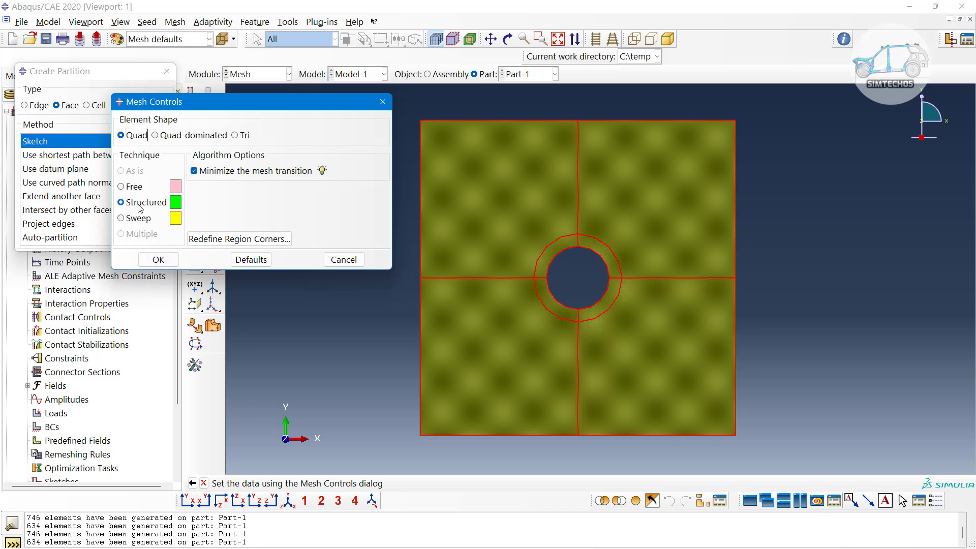
{"action": "left_click", "coordinate": [135, 188]}
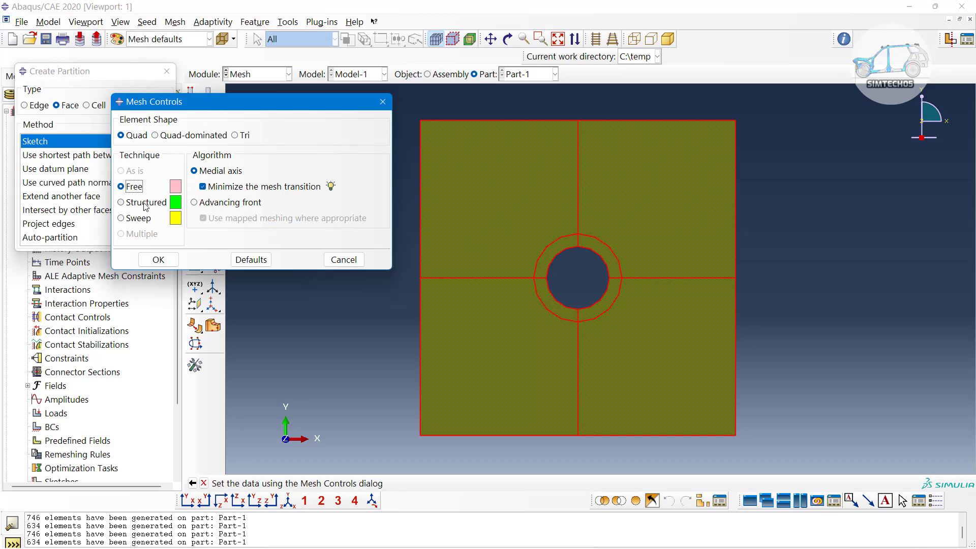
{"action": "left_click", "coordinate": [144, 205]}
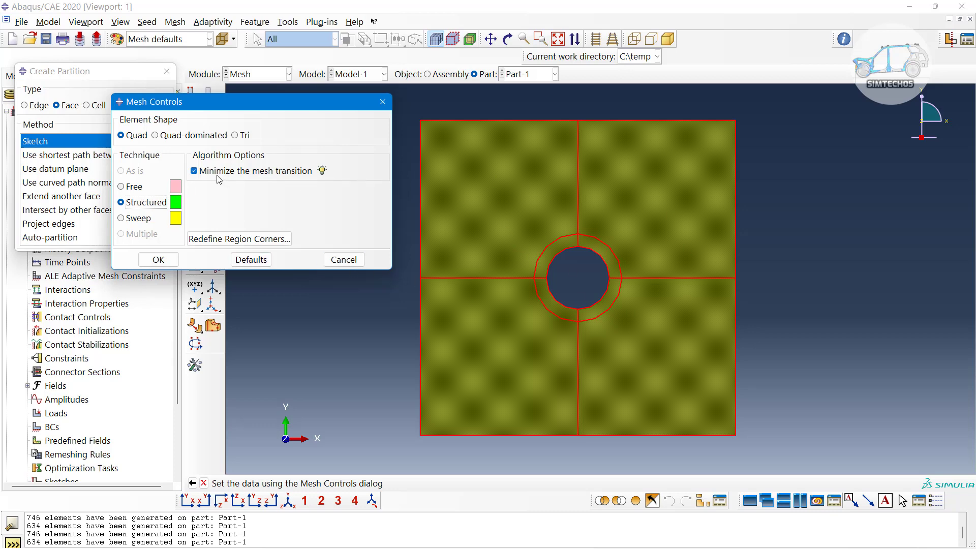
{"action": "left_click", "coordinate": [158, 260]}
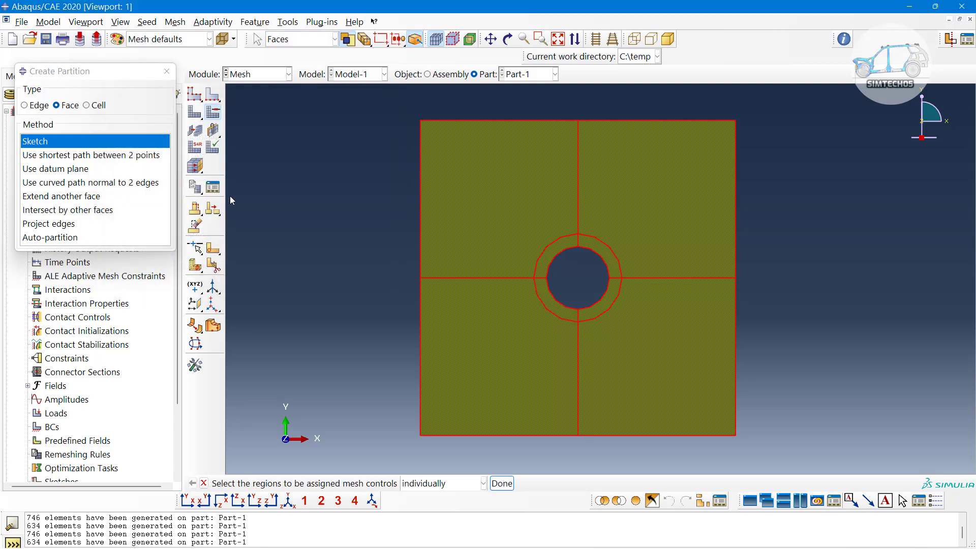
- Mesh the plate into 592 structured quads, then request deleting the mesh for reseeding
{"action": "left_click", "coordinate": [307, 483]}
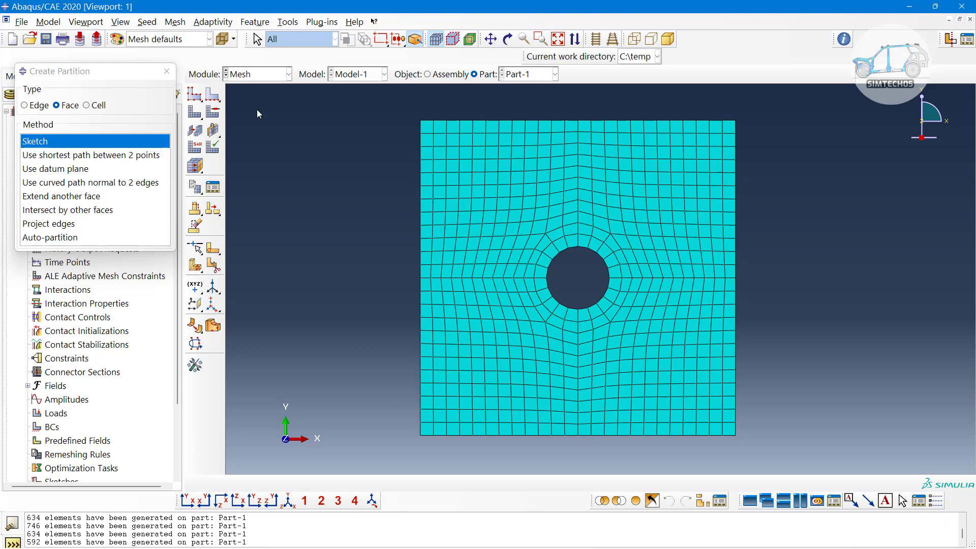
{"action": "left_click", "coordinate": [213, 94]}
{"action": "scroll", "coordinate": [587, 270], "scroll_direction": "up", "scroll_amount": 3}
{"action": "scroll", "coordinate": [587, 271], "scroll_direction": "up", "scroll_amount": 2}
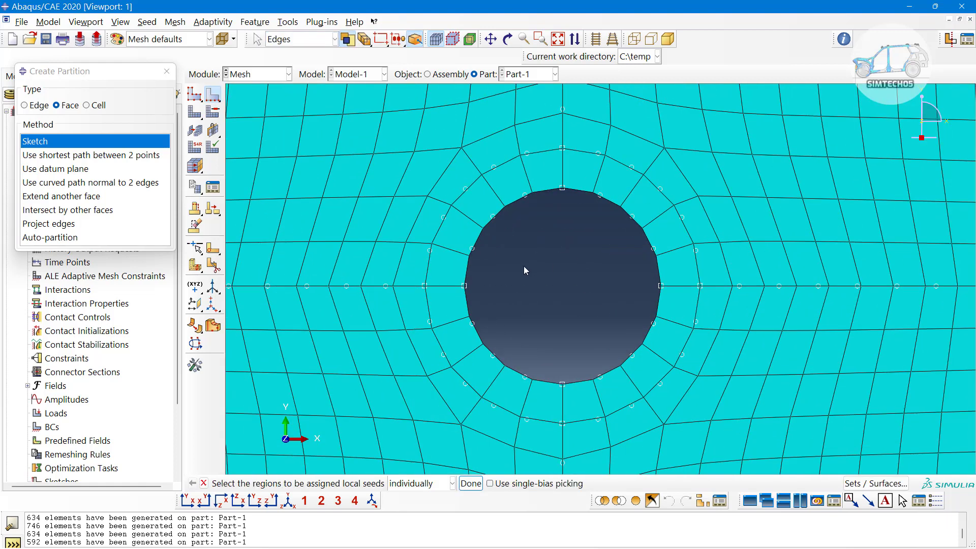
{"action": "left_click", "coordinate": [443, 285]}
{"action": "left_click_drag", "start_coordinate": [198, 116], "coordinate": [248, 118]}
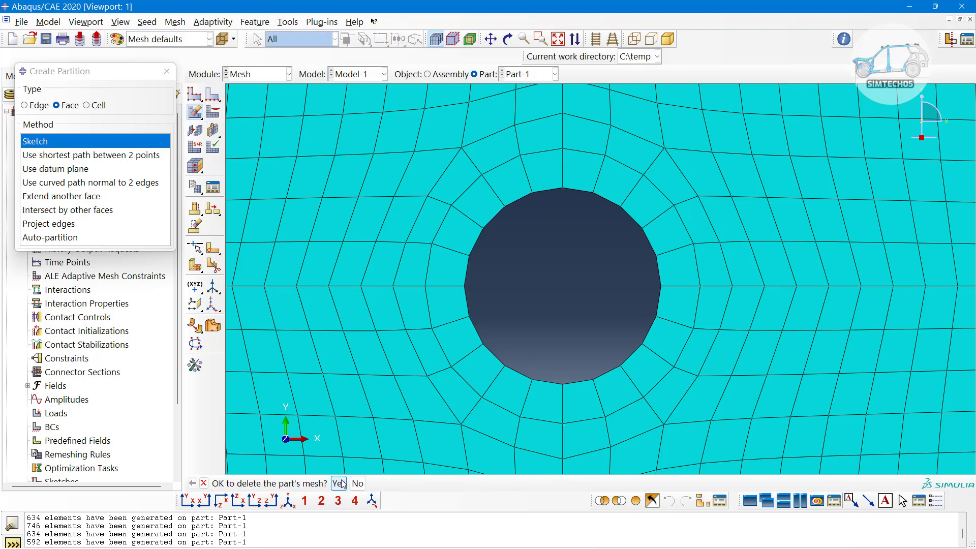
- Delete the mesh and seed the radial ring edges with 3 elements each
{"action": "left_click", "coordinate": [339, 484]}
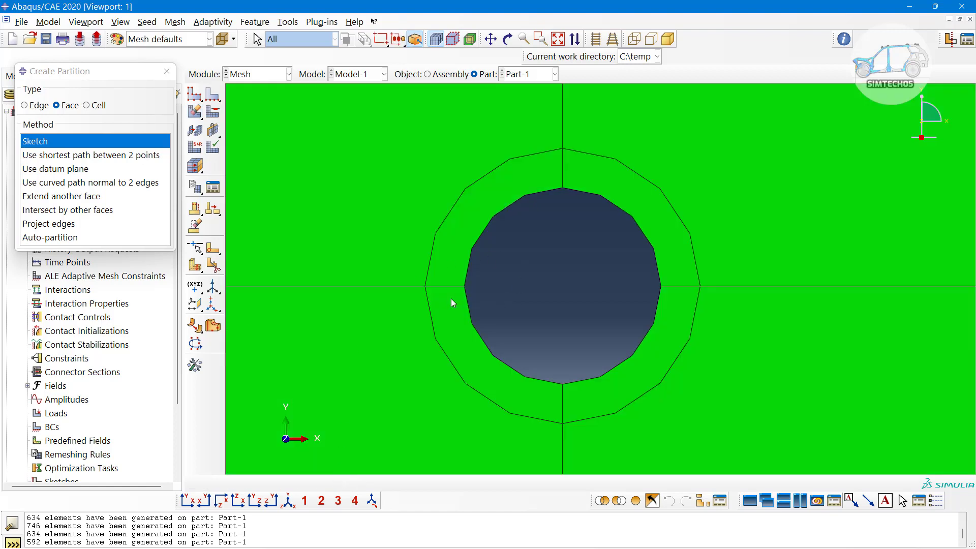
{"action": "left_click", "coordinate": [212, 94]}
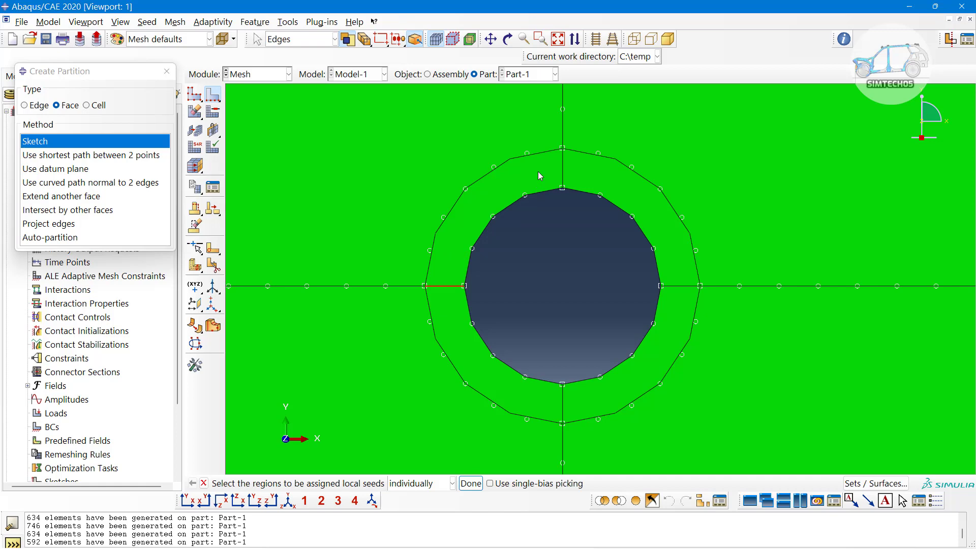
{"action": "left_click", "coordinate": [561, 169], "text": "shift"}
{"action": "middle_click", "coordinate": [547, 304]}
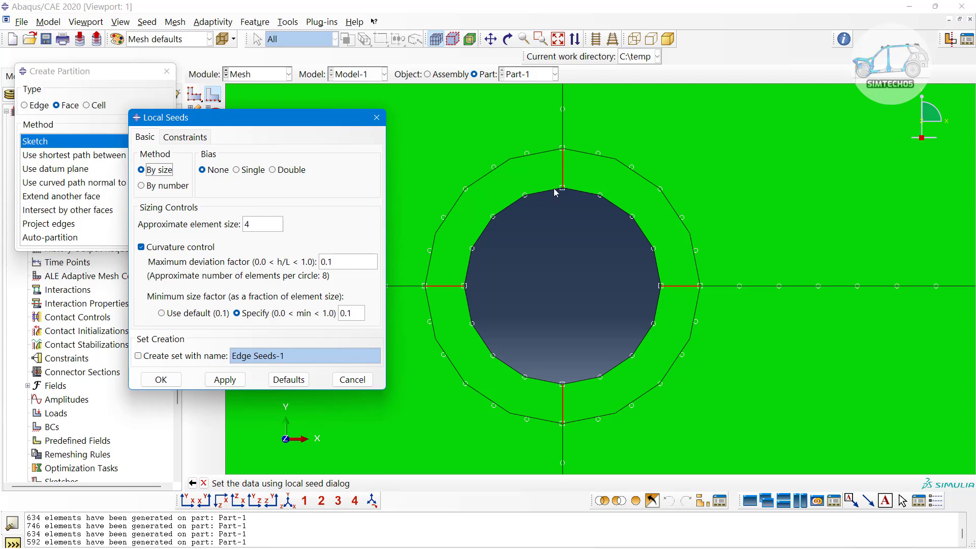
{"action": "left_click", "coordinate": [142, 185]}
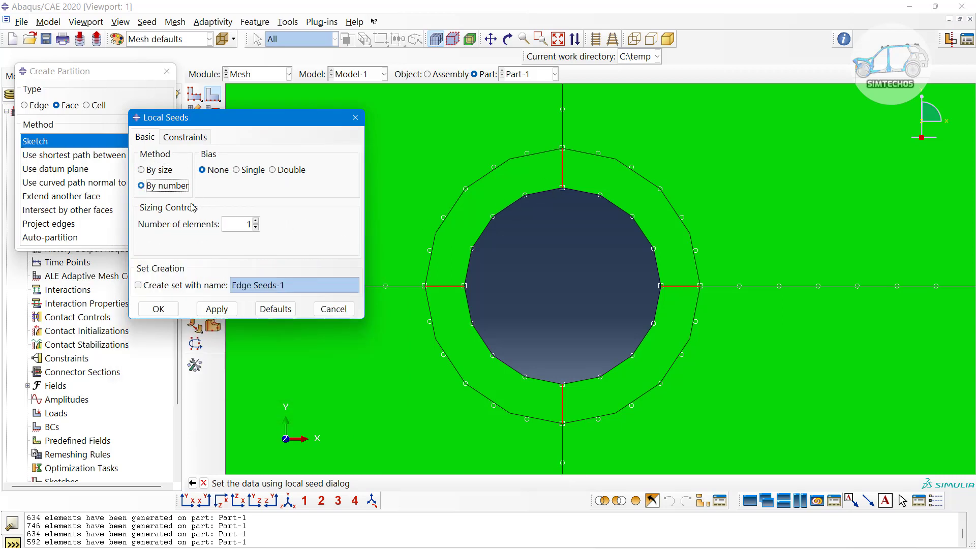
{"action": "left_click", "coordinate": [256, 222]}
{"action": "left_click", "coordinate": [256, 221]}
{"action": "left_click", "coordinate": [158, 309]}
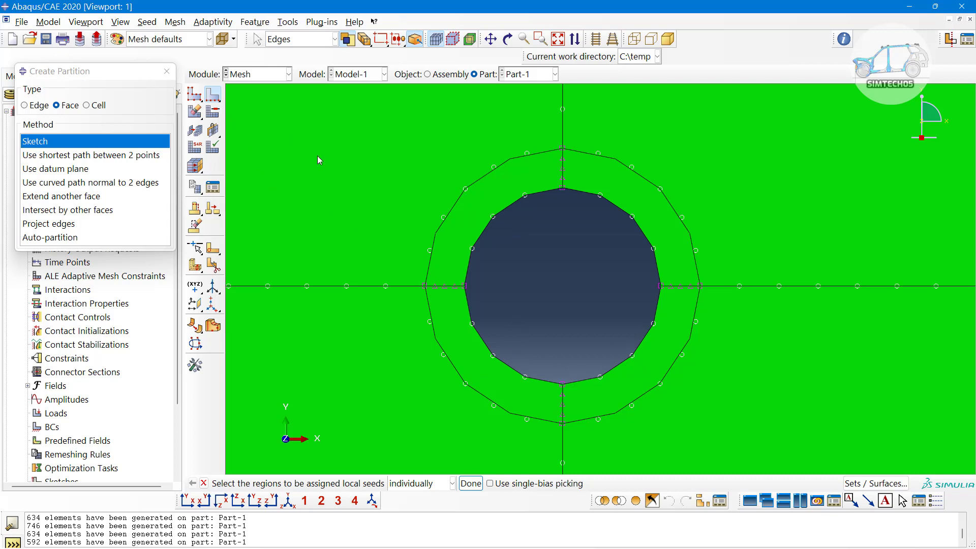
- Seed all hole and ring circle arcs with 8 elements each
{"action": "left_click_drag", "start_coordinate": [607, 199], "coordinate": [649, 232]}
{"action": "left_click_drag", "start_coordinate": [636, 364], "coordinate": [640, 368], "text": "shift"}
{"action": "left_click", "coordinate": [493, 325], "text": "shift"}
{"action": "middle_click", "coordinate": [517, 291]}
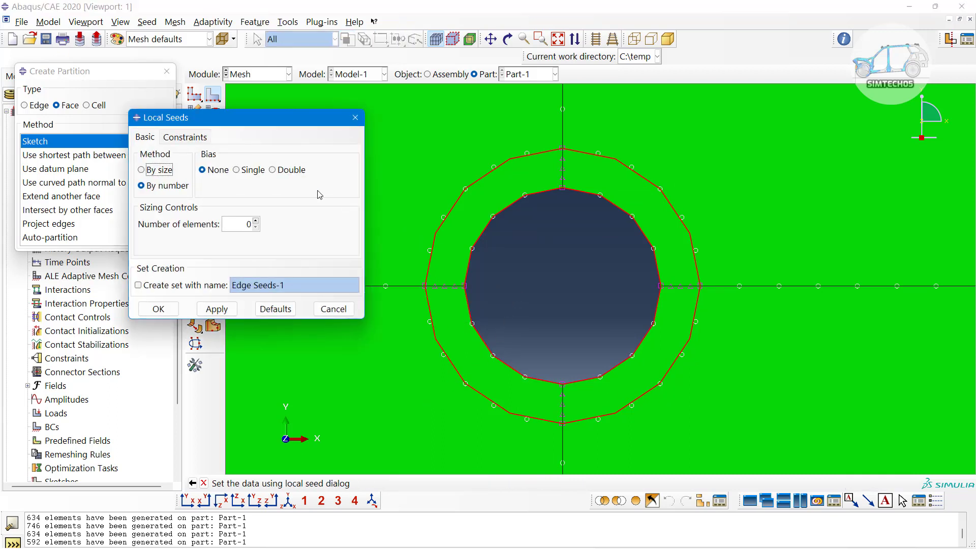
{"action": "double_click", "coordinate": [248, 224]}
{"action": "type", "text": "8"}
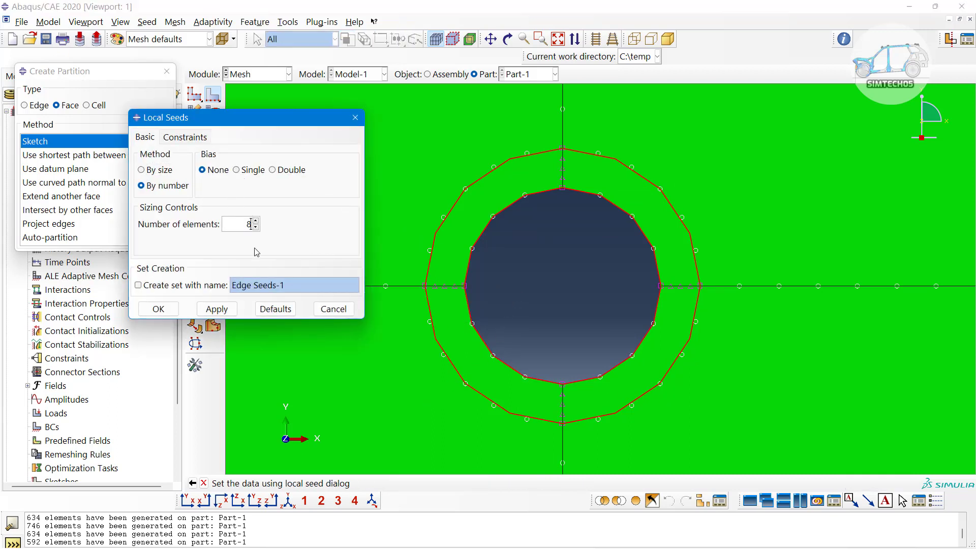
{"action": "left_click", "coordinate": [159, 309]}
{"action": "scroll", "coordinate": [528, 226], "scroll_direction": "down", "scroll_amount": 5}
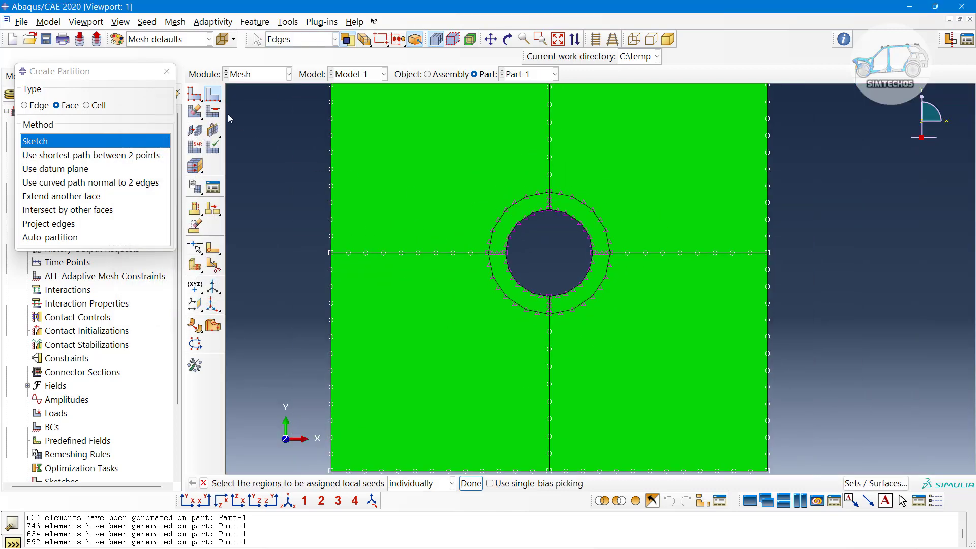
- Remesh the plate into 772 elements with denser structured quad rings around the hole
{"action": "left_click", "coordinate": [198, 114]}
{"action": "left_click", "coordinate": [212, 116]}
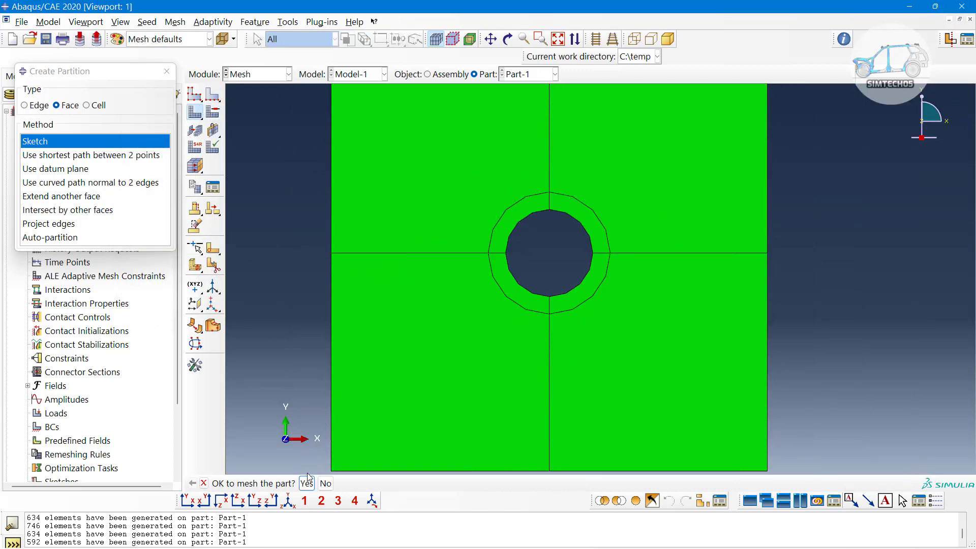
{"action": "left_click", "coordinate": [307, 482]}
{"action": "scroll", "coordinate": [562, 305], "scroll_direction": "down", "scroll_amount": 2}
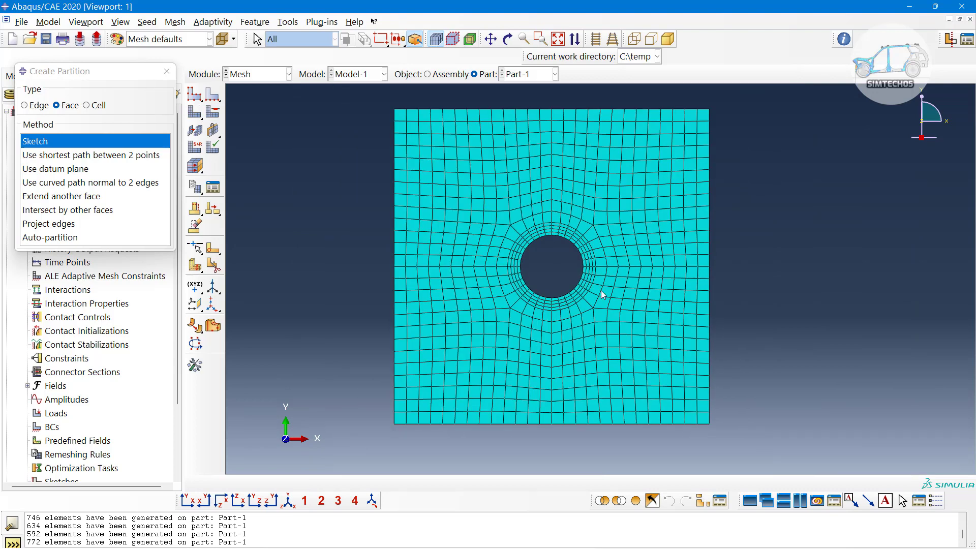
{"action": "scroll", "coordinate": [617, 264], "scroll_direction": "up", "scroll_amount": 1}
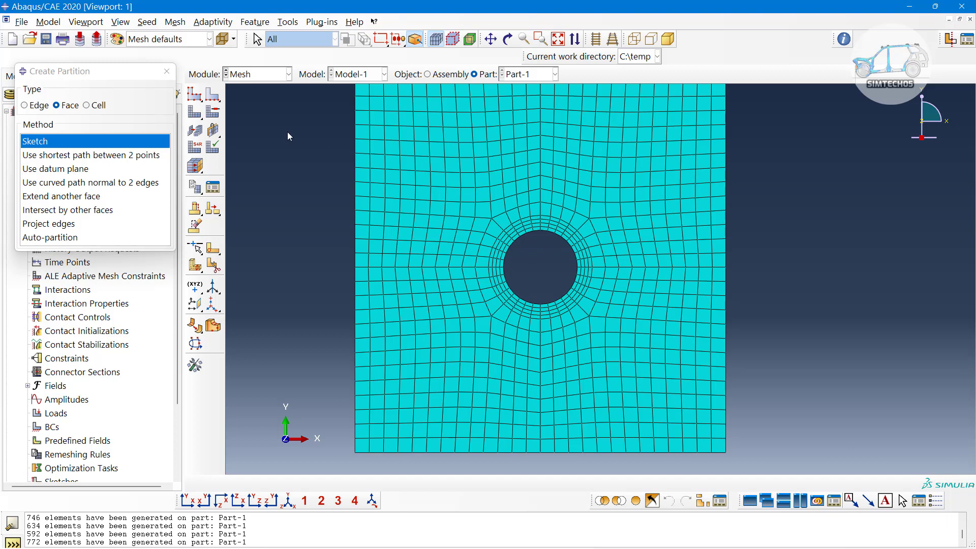
- Start a new mesh-controls assignment and box-select every face of the plate
{"action": "left_click", "coordinate": [213, 113]}
{"action": "left_click_drag", "start_coordinate": [330, 167], "coordinate": [717, 364]}
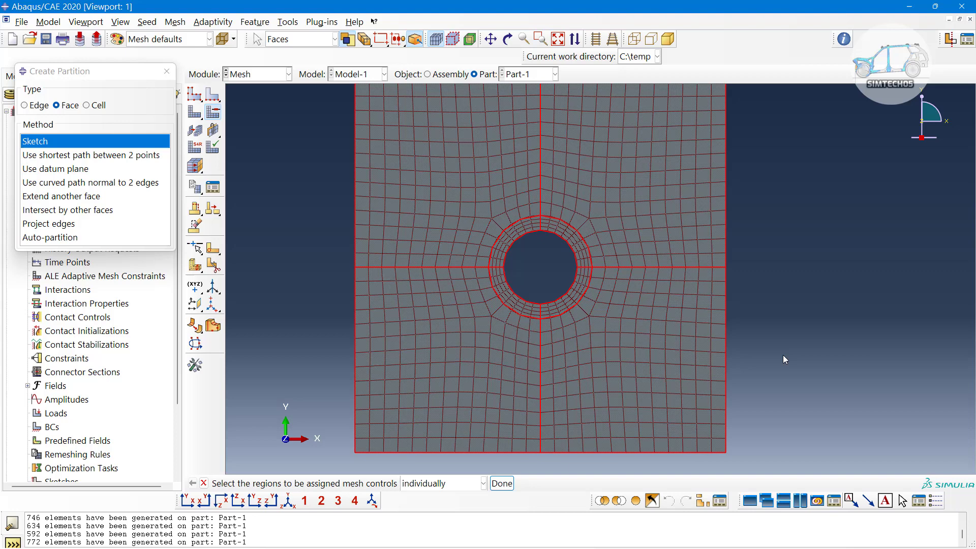